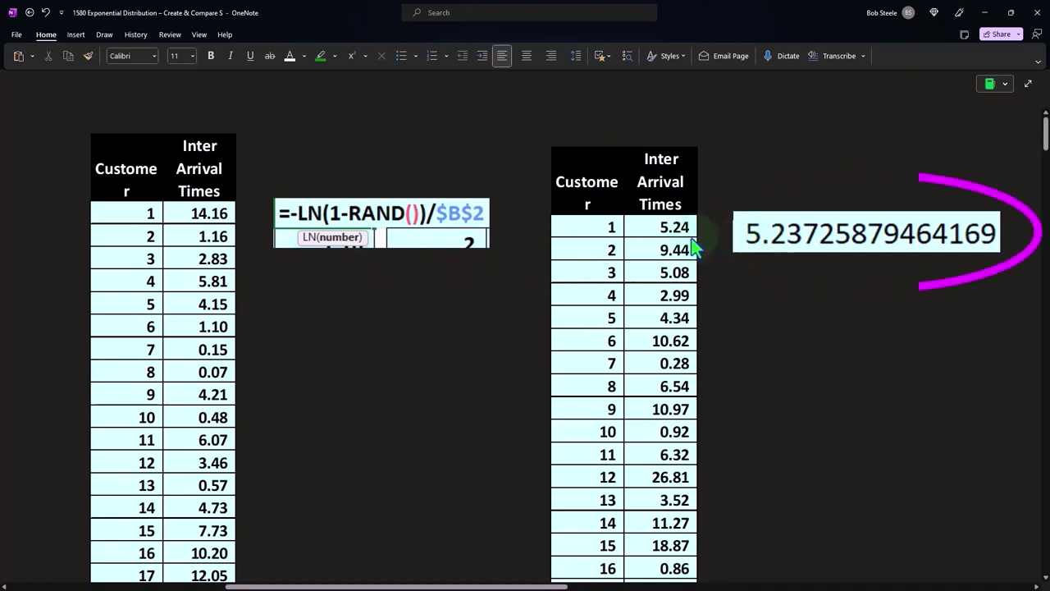
- Uncover the Bens and Frequency columns of the frequency table and review the bins down to the Total row
{"action": "left_click_drag", "start_coordinate": [564, 586], "coordinate": [755, 587]}
{"action": "left_click", "coordinate": [562, 419]}
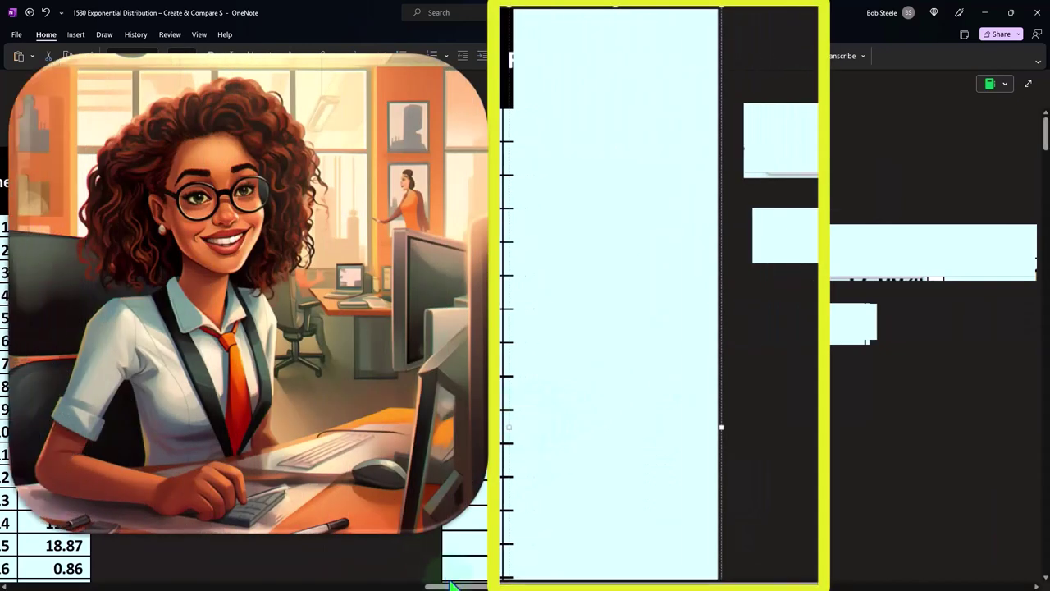
{"action": "left_click_drag", "start_coordinate": [451, 584], "coordinate": [428, 584]}
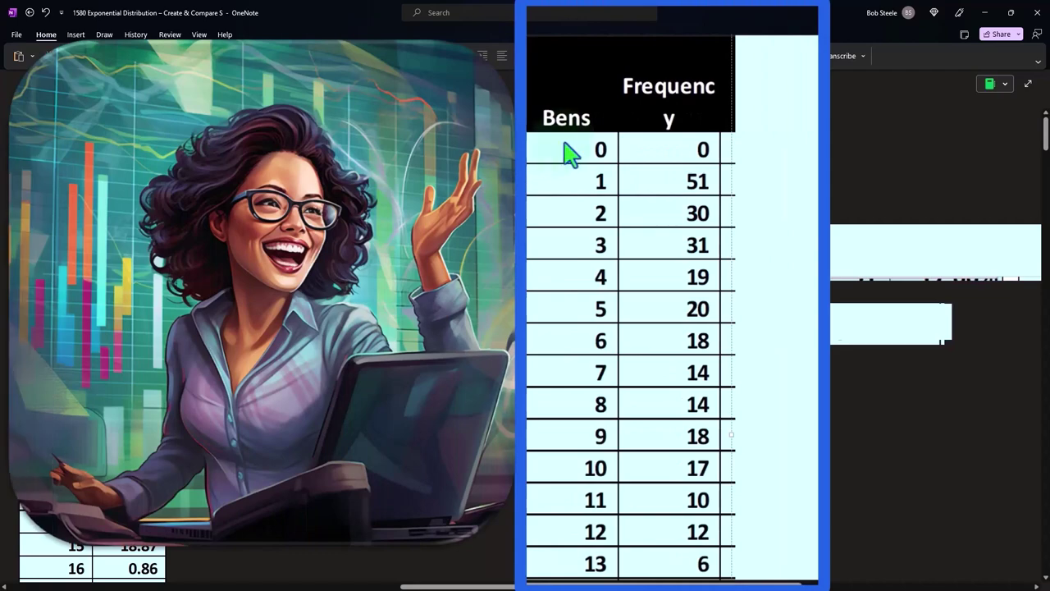
{"action": "scroll", "coordinate": [572, 153], "scroll_direction": "down", "scroll_amount": 15}
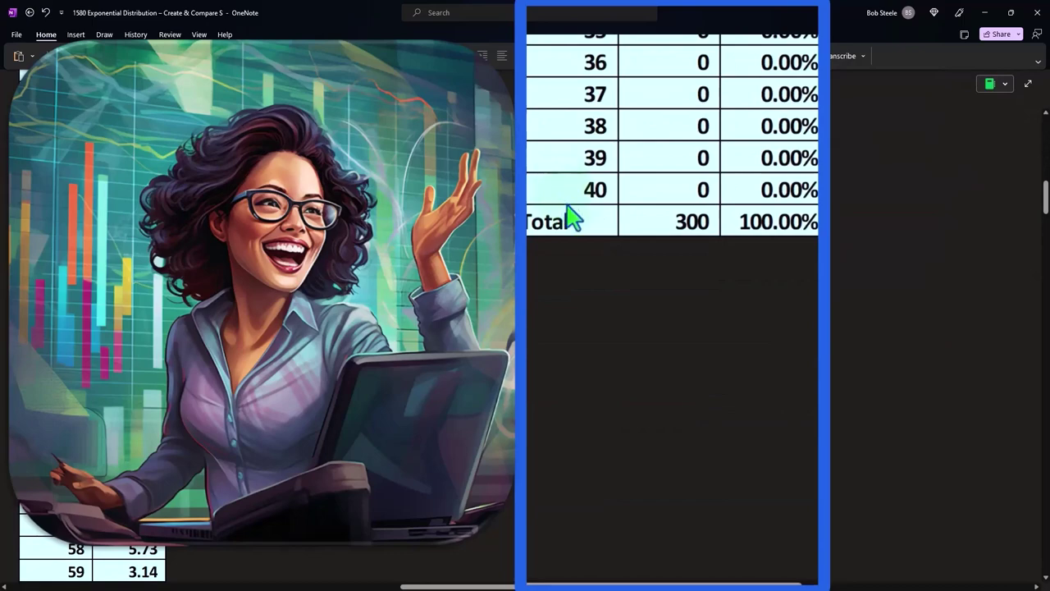
{"action": "scroll", "coordinate": [572, 219], "scroll_direction": "up", "scroll_amount": 12}
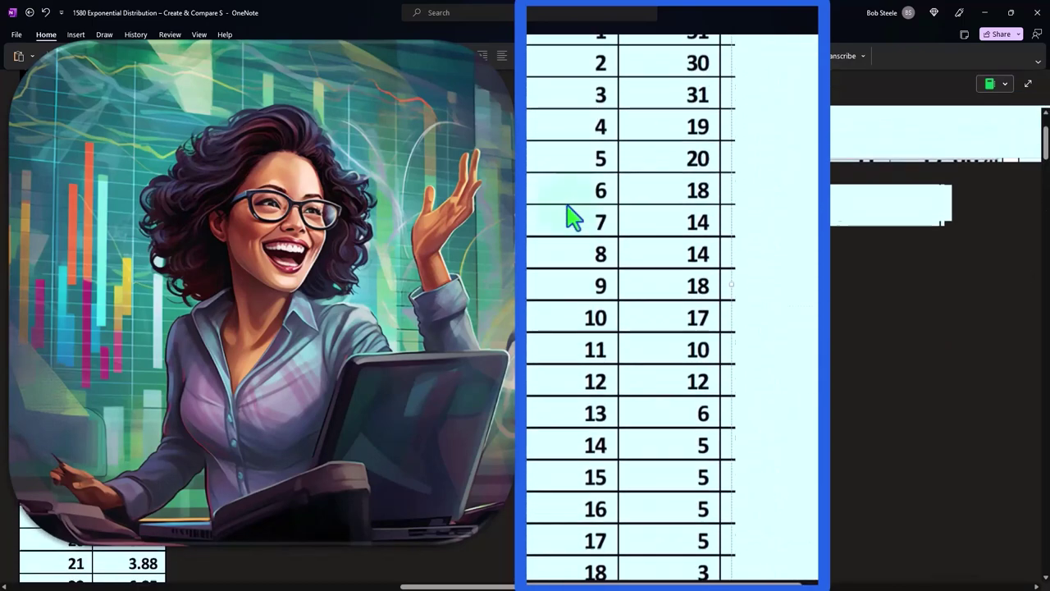
{"action": "scroll", "coordinate": [572, 218], "scroll_direction": "up", "scroll_amount": 3}
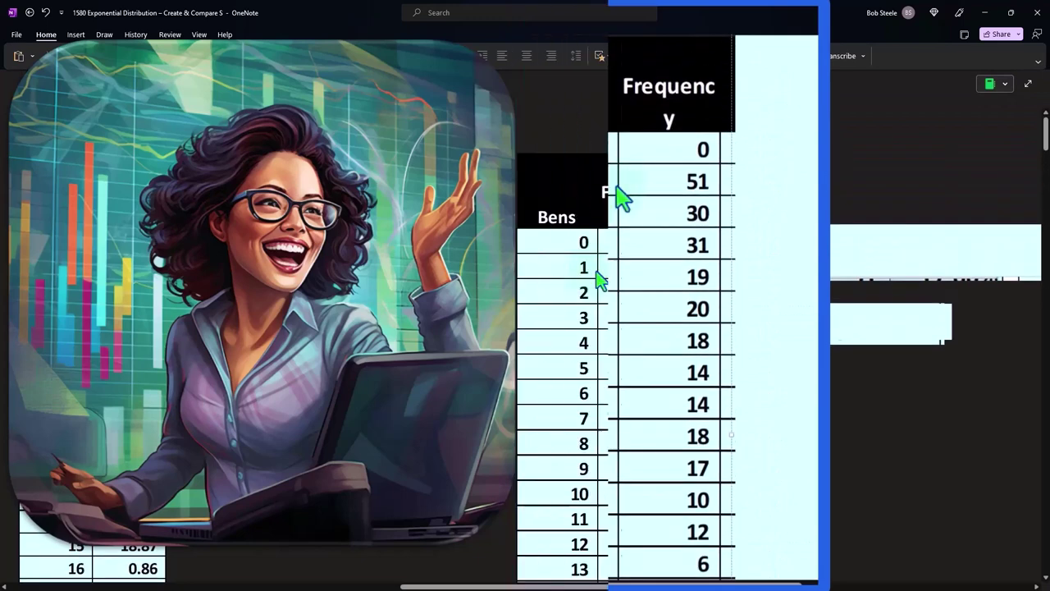
- Remove the cover over the FREQUENCY formula beside the bins table and read the formula
{"action": "left_click", "coordinate": [834, 246]}
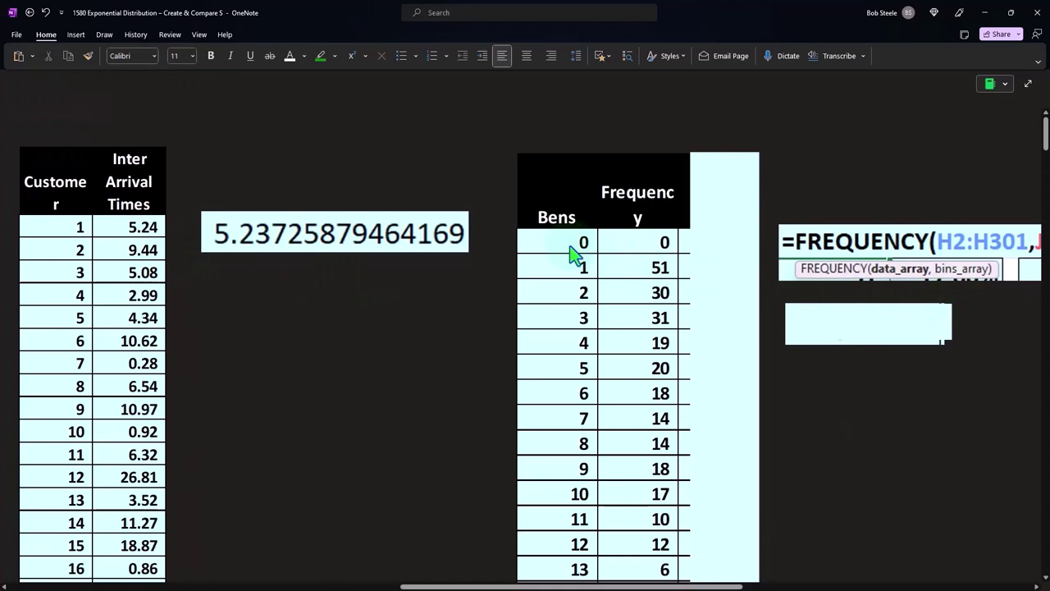
{"action": "scroll", "coordinate": [822, 387], "scroll_direction": "right", "scroll_amount": 3}
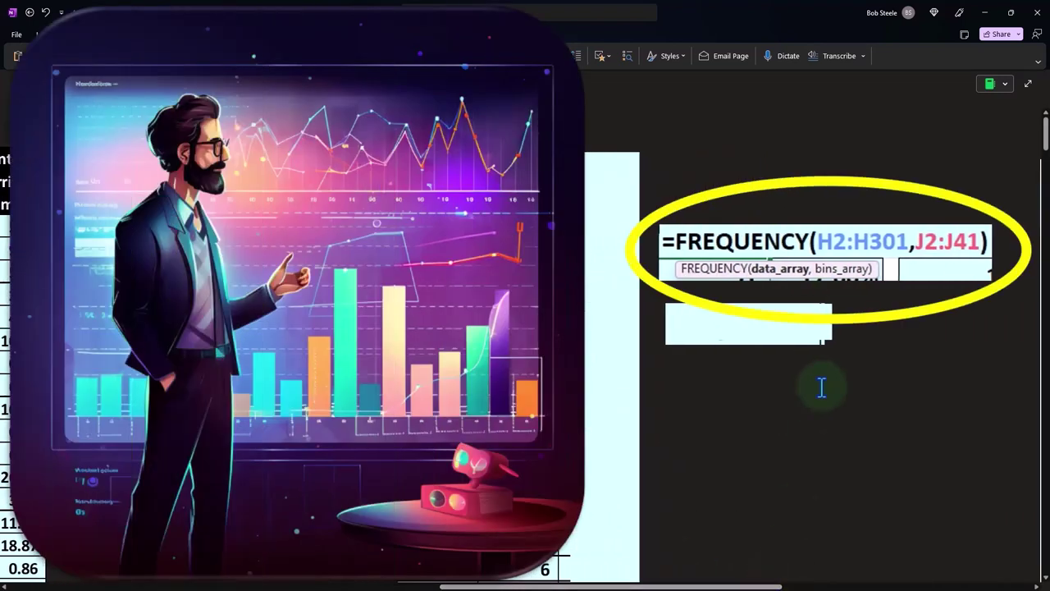
{"action": "scroll", "coordinate": [742, 575], "scroll_direction": "left", "scroll_amount": 3}
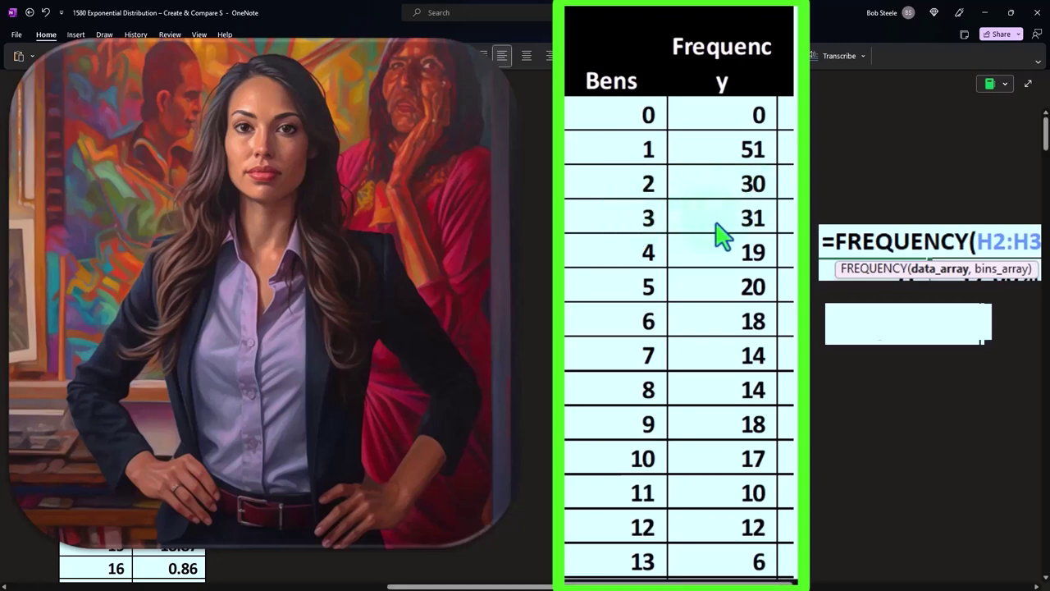
- Examine the frequency of each bin from 0 to 40, the Total row and the first percentages of total
{"action": "scroll", "coordinate": [724, 267], "scroll_direction": "down", "scroll_amount": 3}
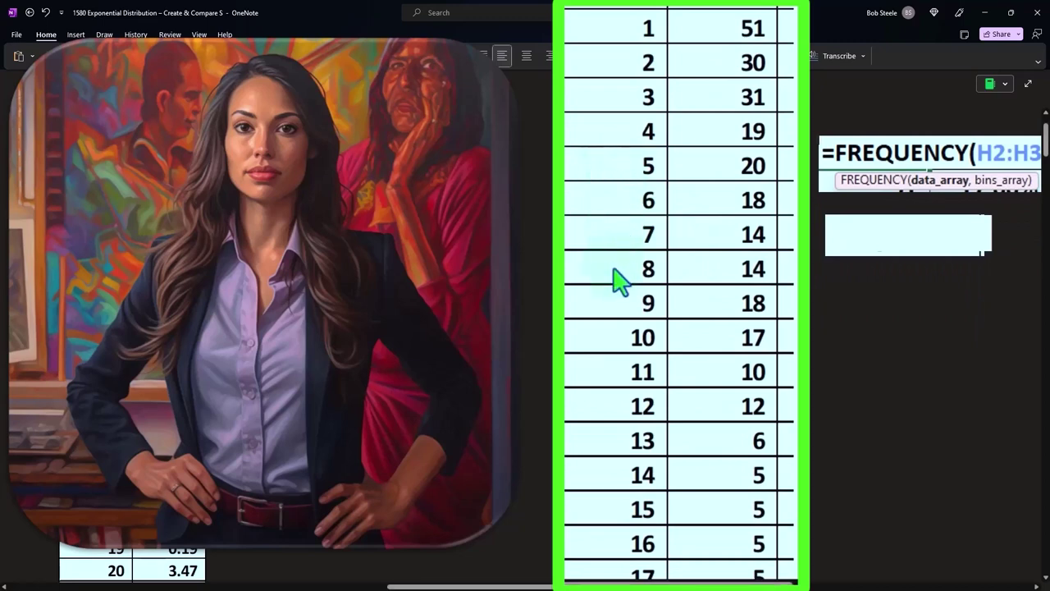
{"action": "scroll", "coordinate": [611, 303], "scroll_direction": "down", "scroll_amount": 3}
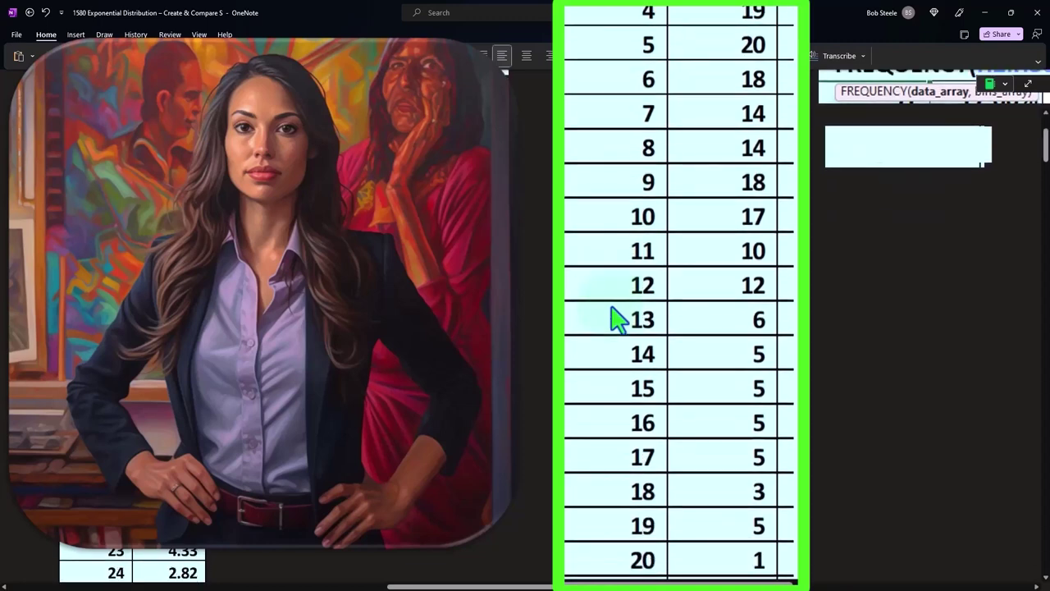
{"action": "scroll", "coordinate": [614, 220], "scroll_direction": "down", "scroll_amount": 5}
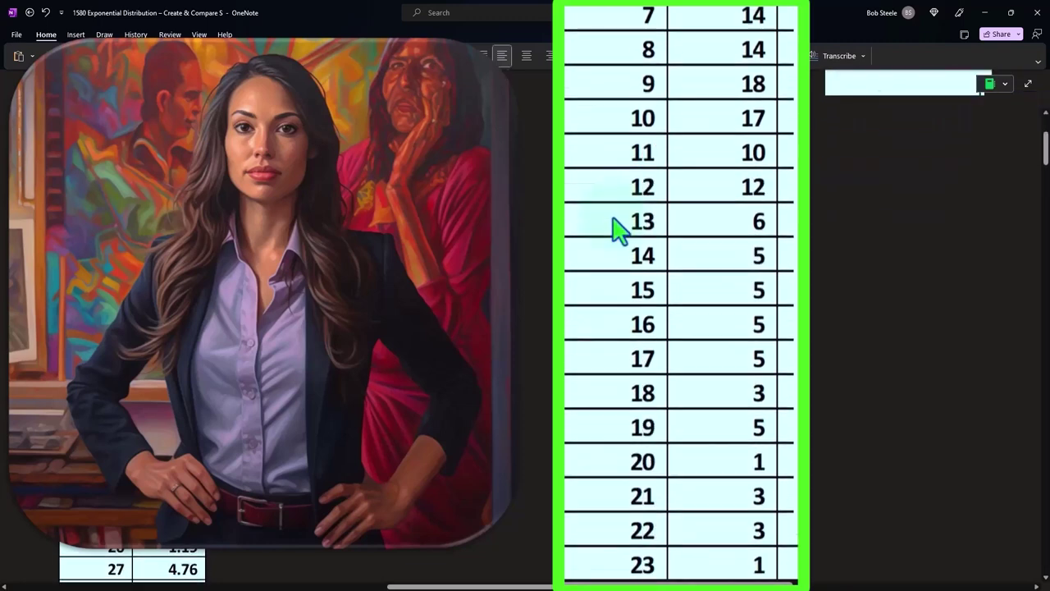
{"action": "scroll", "coordinate": [620, 230], "scroll_direction": "down", "scroll_amount": 3}
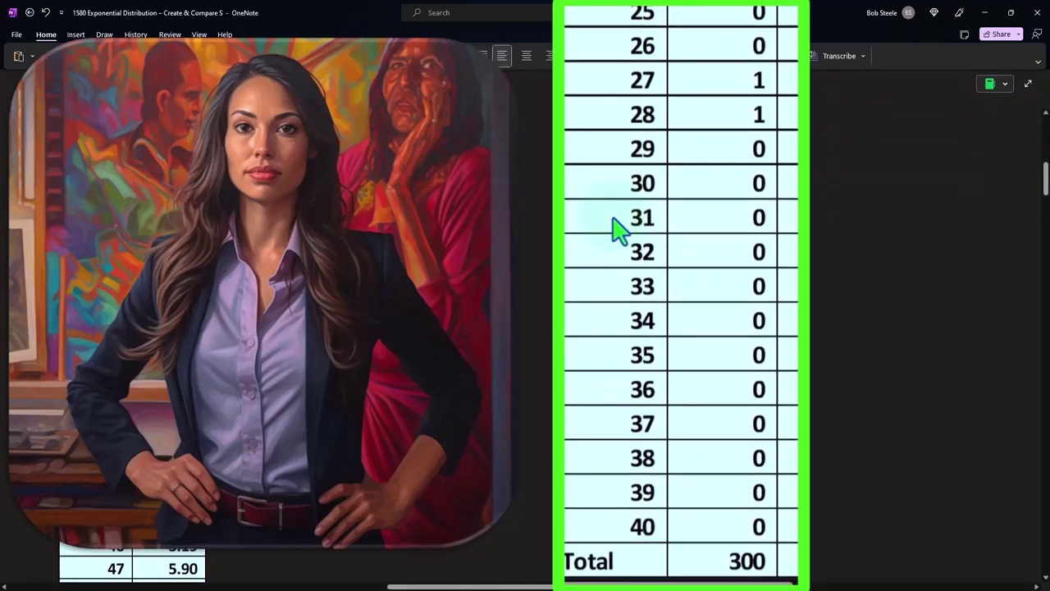
{"action": "scroll", "coordinate": [617, 228], "scroll_direction": "up", "scroll_amount": 9}
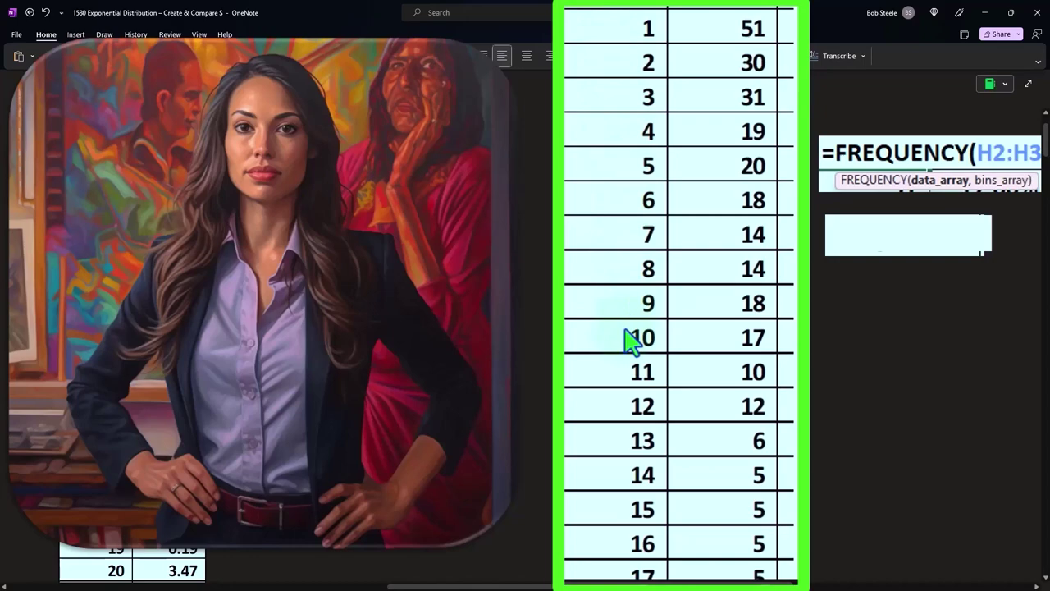
{"action": "scroll", "coordinate": [621, 408], "scroll_direction": "down", "scroll_amount": 5}
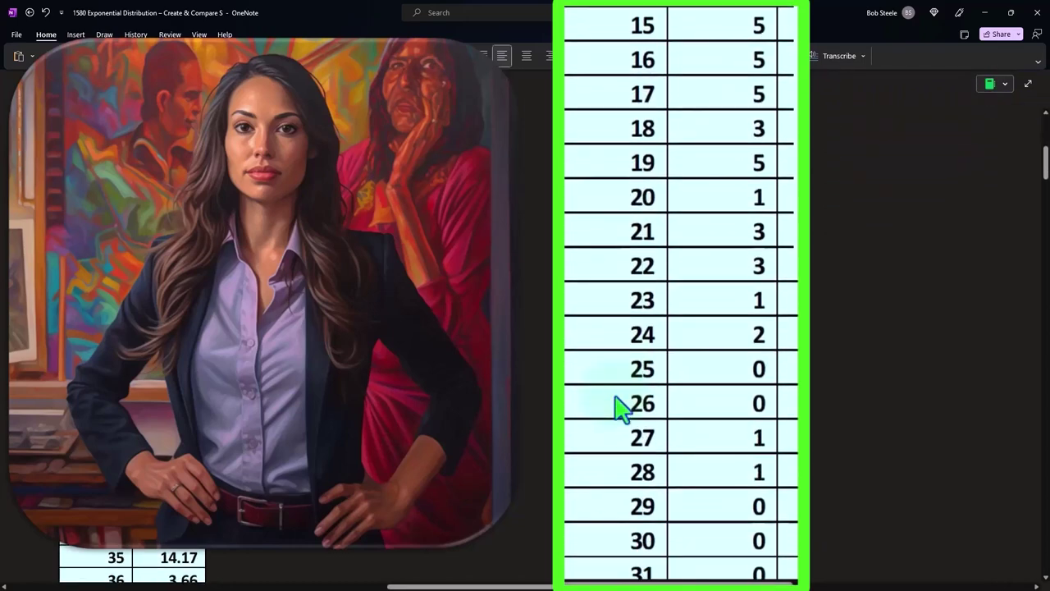
{"action": "scroll", "coordinate": [621, 408], "scroll_direction": "up", "scroll_amount": 5}
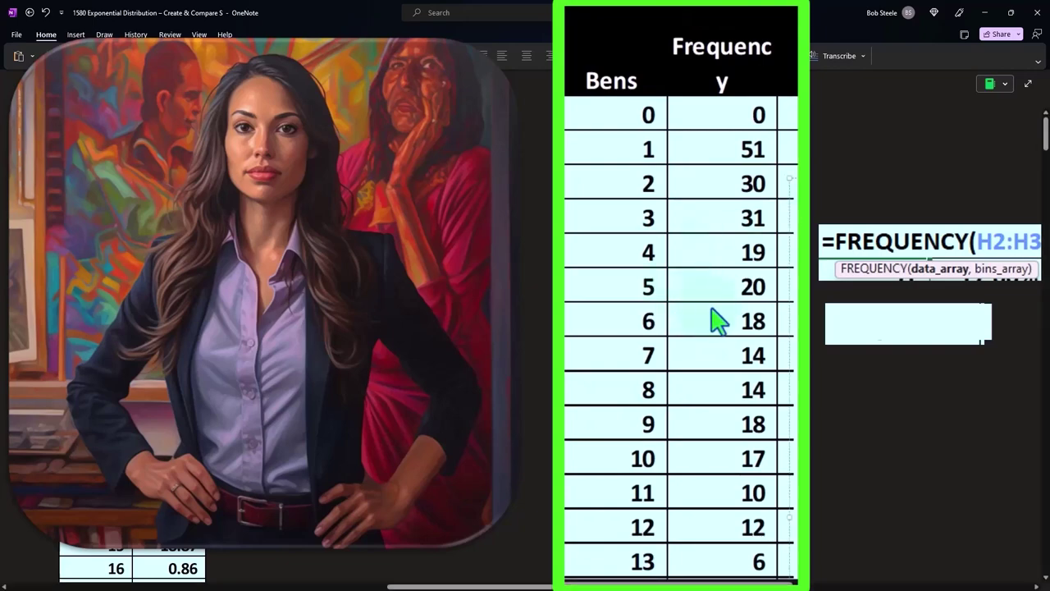
{"action": "scroll", "coordinate": [717, 317], "scroll_direction": "down", "scroll_amount": 15}
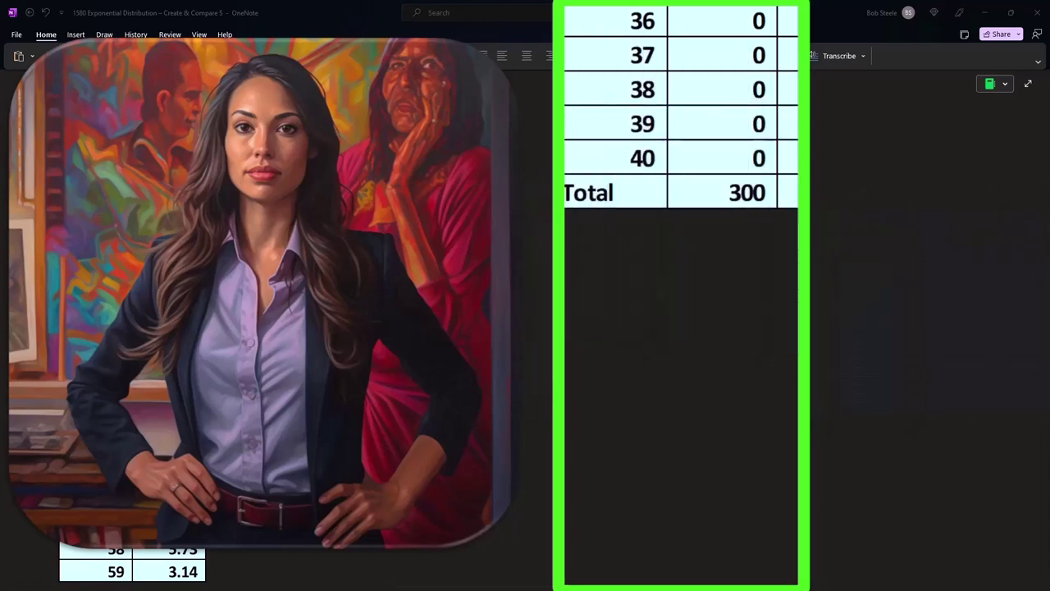
{"action": "scroll", "coordinate": [719, 320], "scroll_direction": "up", "scroll_amount": 10}
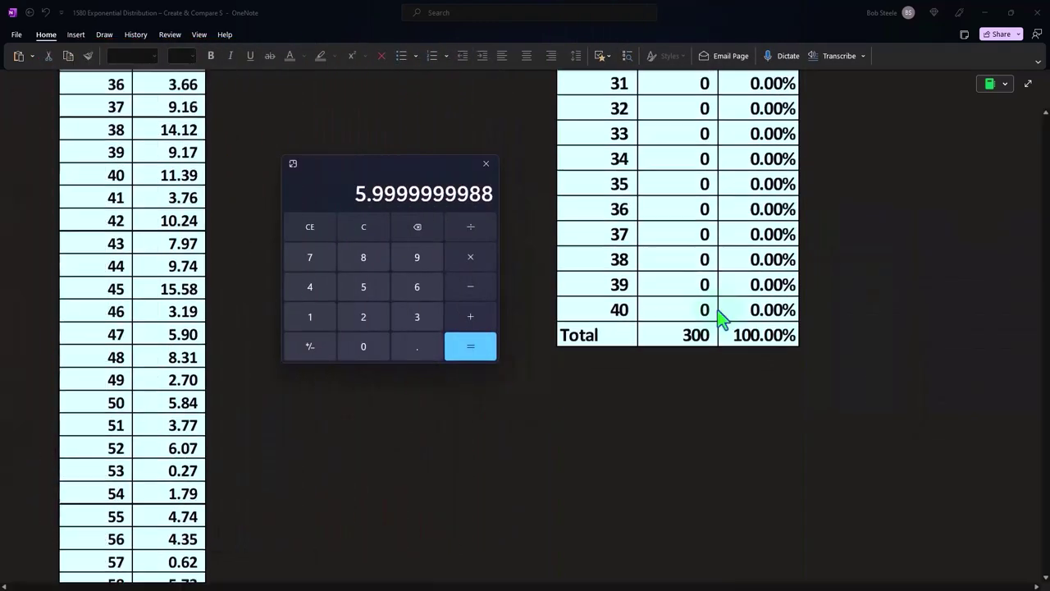
{"action": "scroll", "coordinate": [786, 265], "scroll_direction": "up", "scroll_amount": 3}
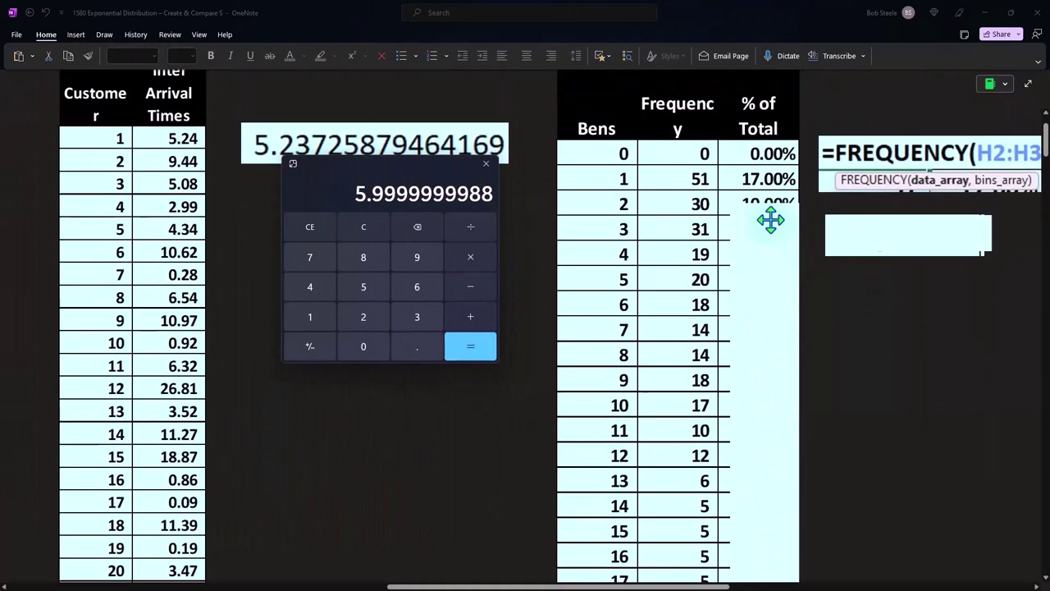
{"action": "left_click", "coordinate": [378, 233]}
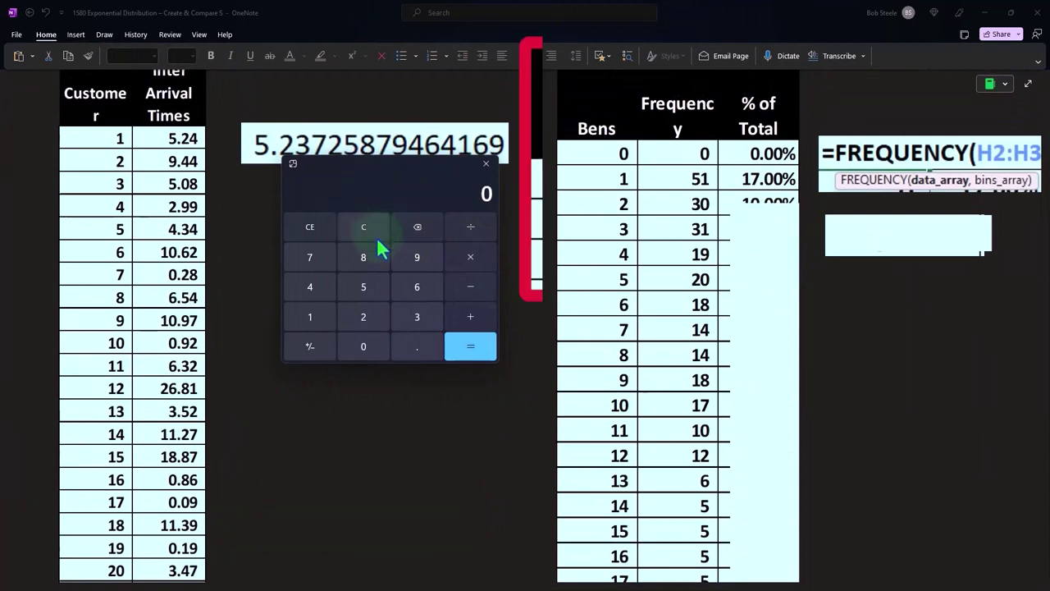
{"action": "type", "text": "51/30"}
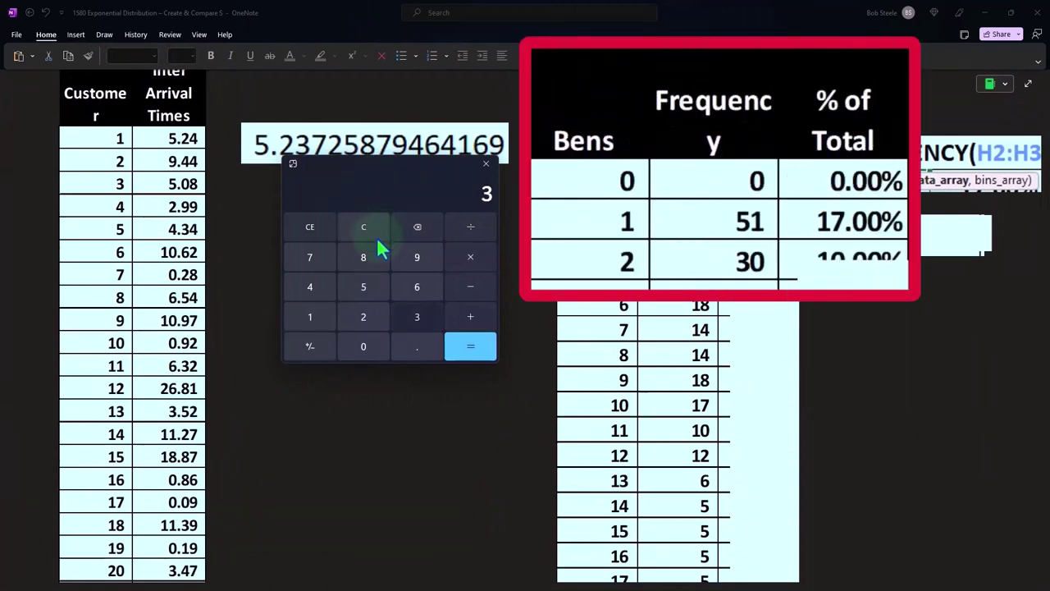
{"action": "key", "text": "Return"}
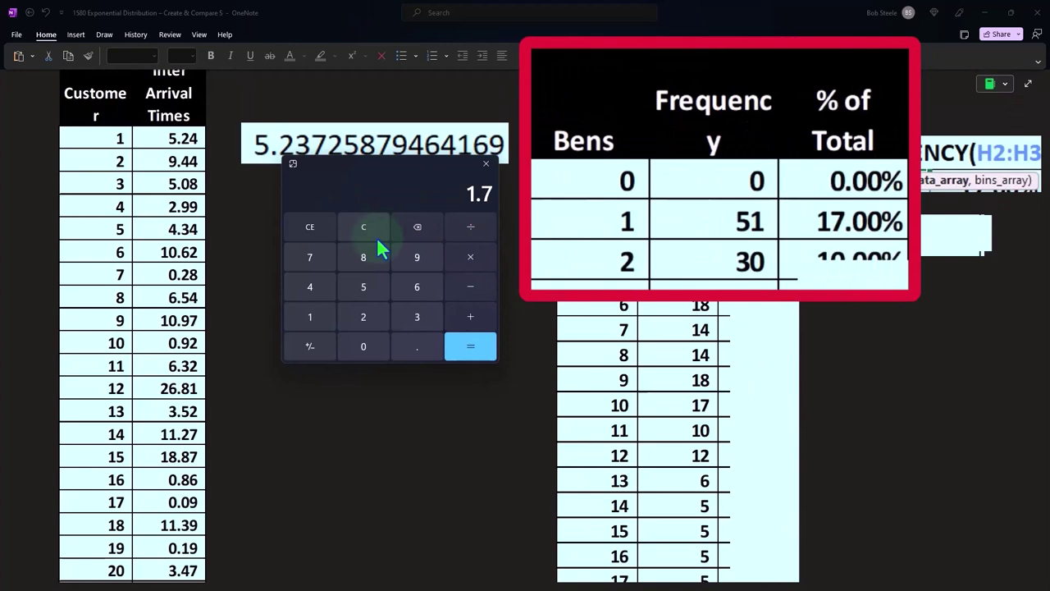
- Check bin 1's percentage of total by calculating 51/300 in Calculator, and close Calculator
{"action": "left_click", "coordinate": [377, 237]}
{"action": "type", "text": "51/300"}
{"action": "key", "text": "Return"}
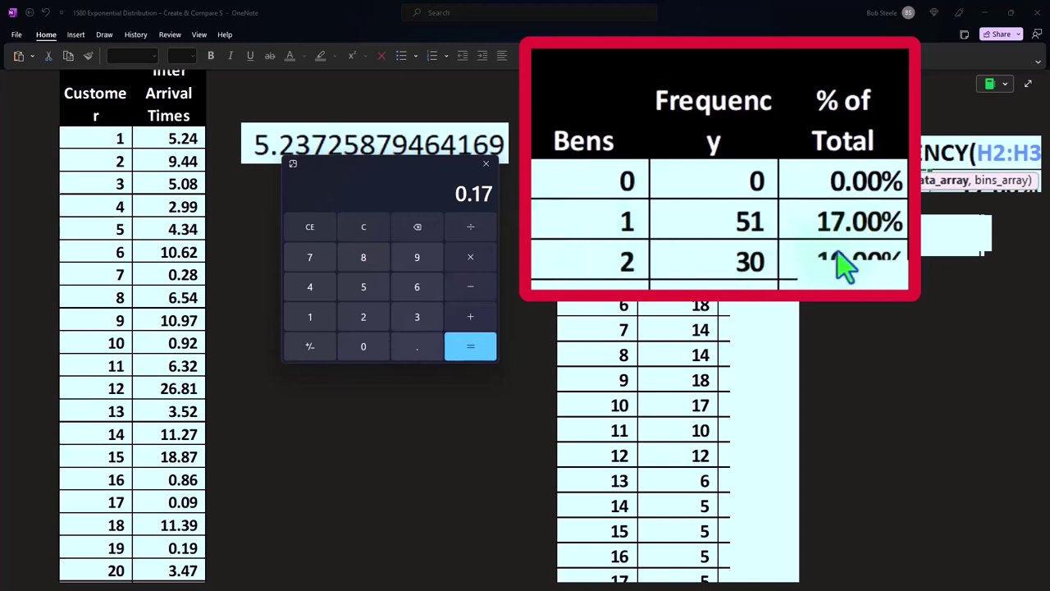
{"action": "left_click", "coordinate": [486, 164]}
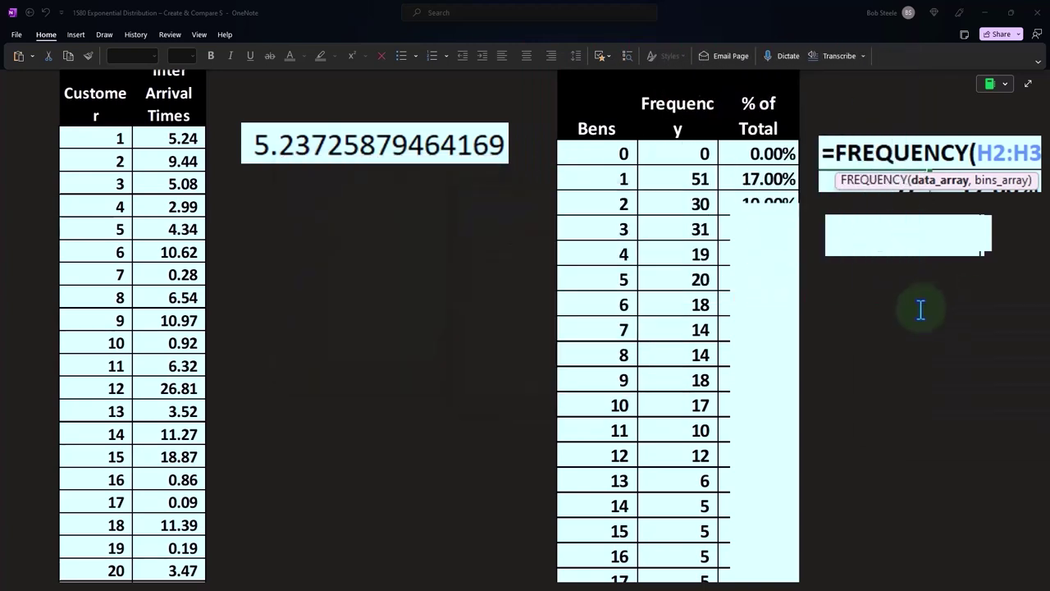
- Delete the covers hiding the rest of the % of Total column and its =K3/$K$43 formula
{"action": "left_click", "coordinate": [771, 286]}
{"action": "key", "text": "Delete"}
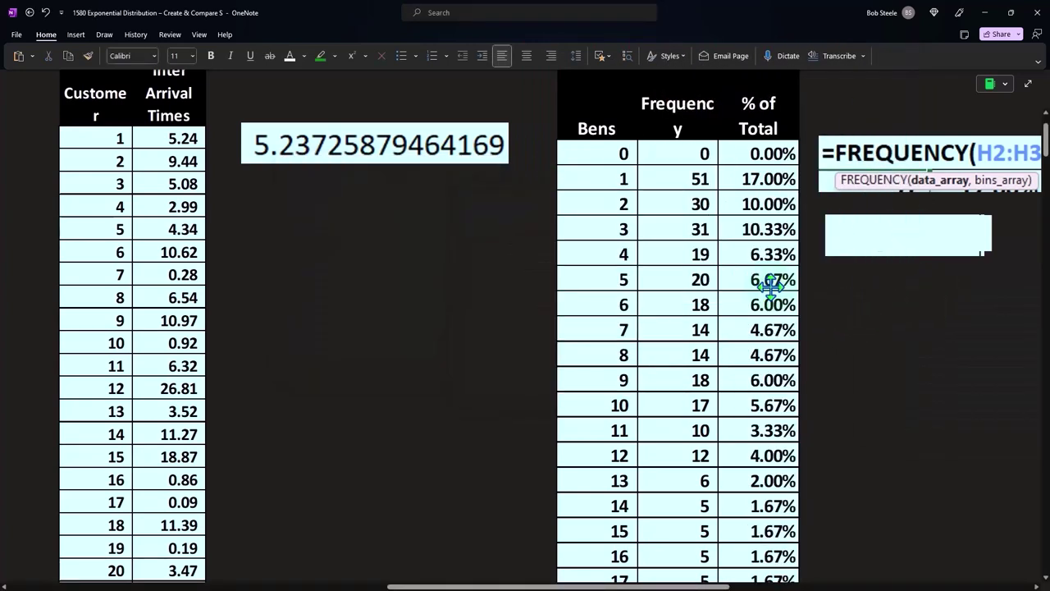
{"action": "left_click_drag", "start_coordinate": [612, 588], "coordinate": [726, 588]}
{"action": "left_click", "coordinate": [556, 246]}
{"action": "key", "text": "Delete"}
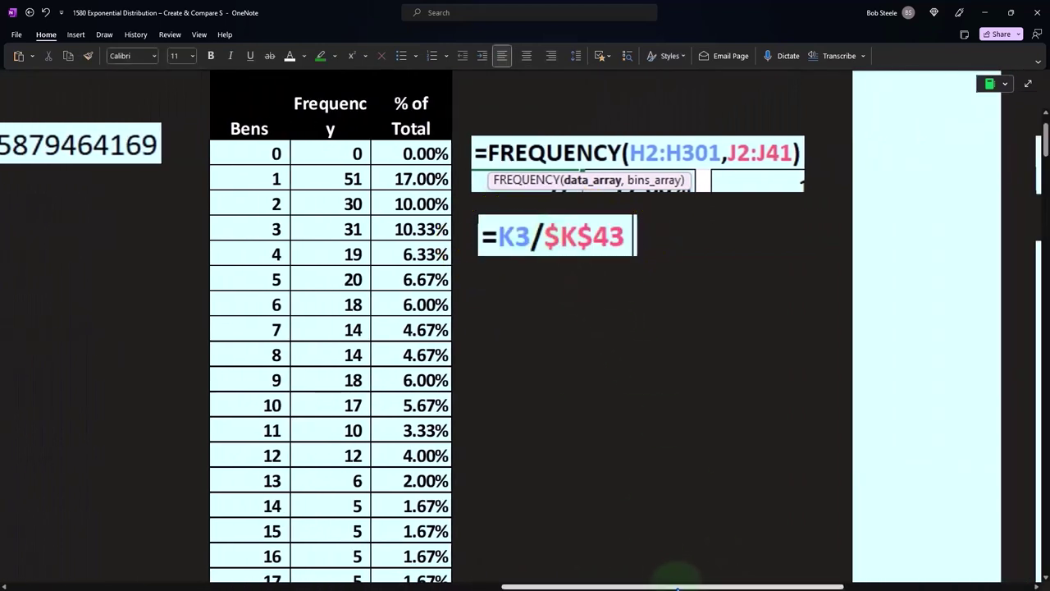
- Narrow the cover over the exponential distribution table to expose the X=Arrivals during 1 minute column
{"action": "scroll", "coordinate": [665, 459], "scroll_direction": "right", "scroll_amount": 6}
{"action": "left_click", "coordinate": [502, 247]}
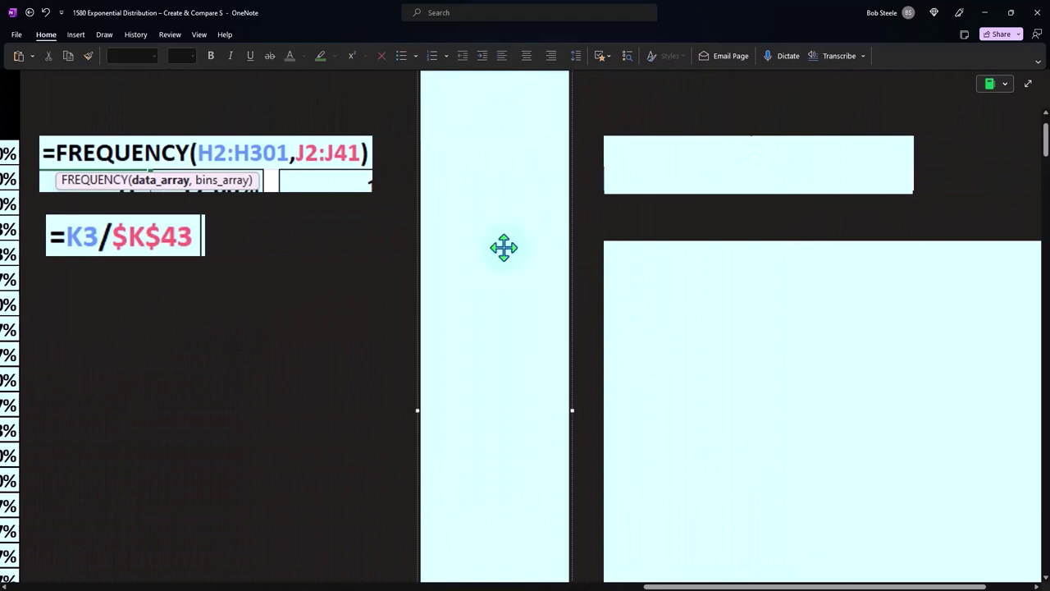
{"action": "left_click_drag", "start_coordinate": [422, 408], "coordinate": [504, 383]}
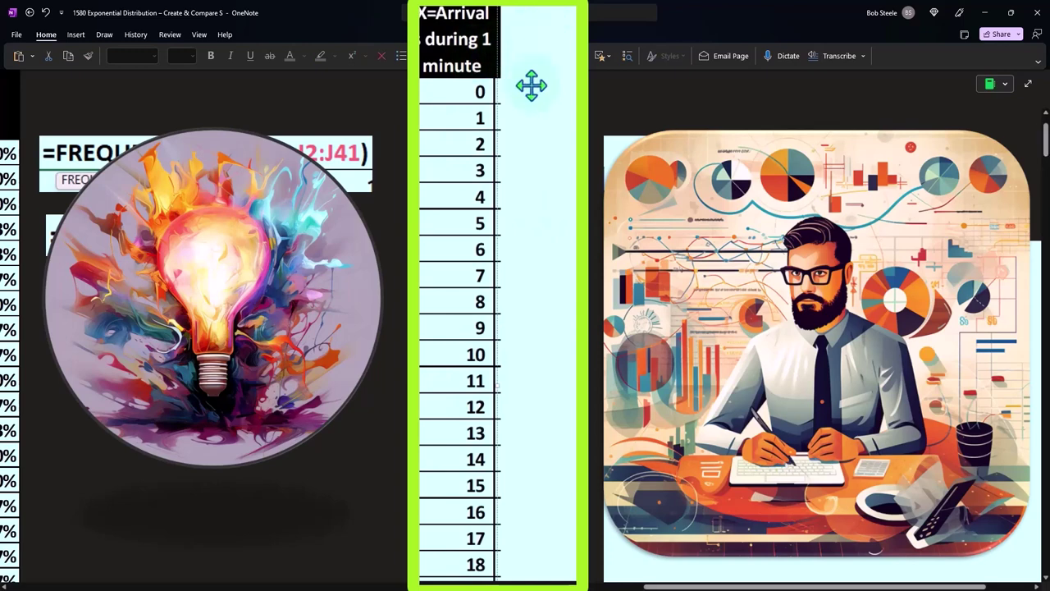
- Uncover the P(x) Expon values for 0 and 1 arrivals and the EXPON.DIST formula beside the table
{"action": "scroll", "coordinate": [533, 86], "scroll_direction": "up", "scroll_amount": 2}
{"action": "left_click_drag", "start_coordinate": [532, 97], "coordinate": [534, 253]}
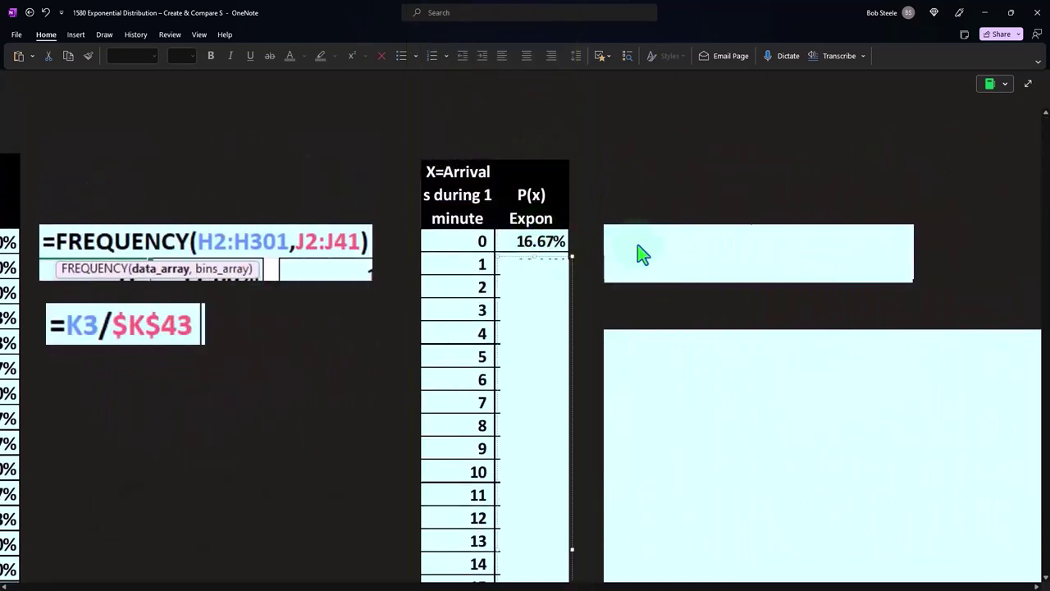
{"action": "left_click", "coordinate": [711, 241]}
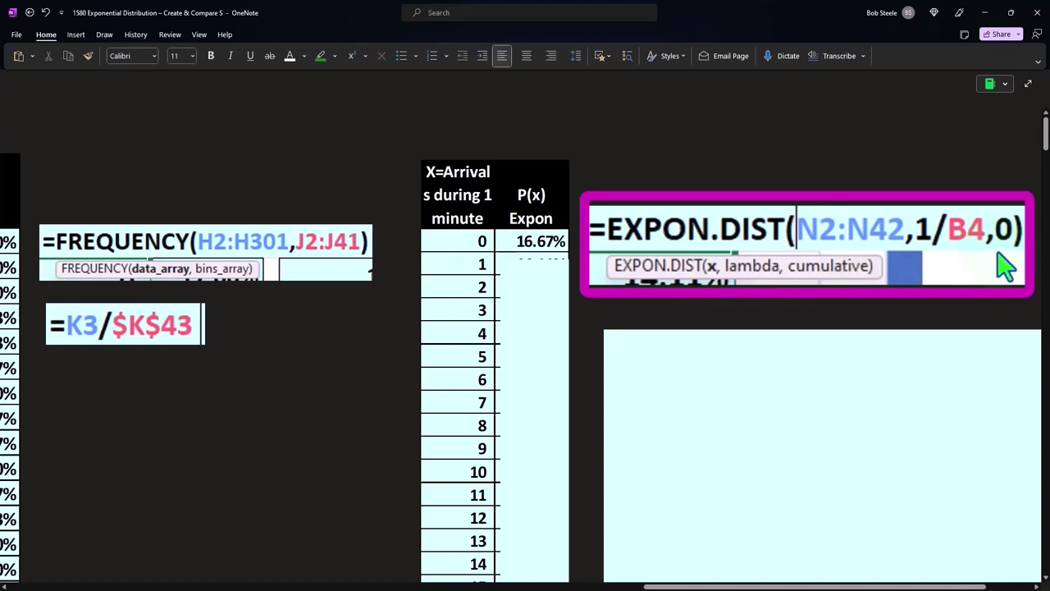
{"action": "left_click", "coordinate": [543, 274]}
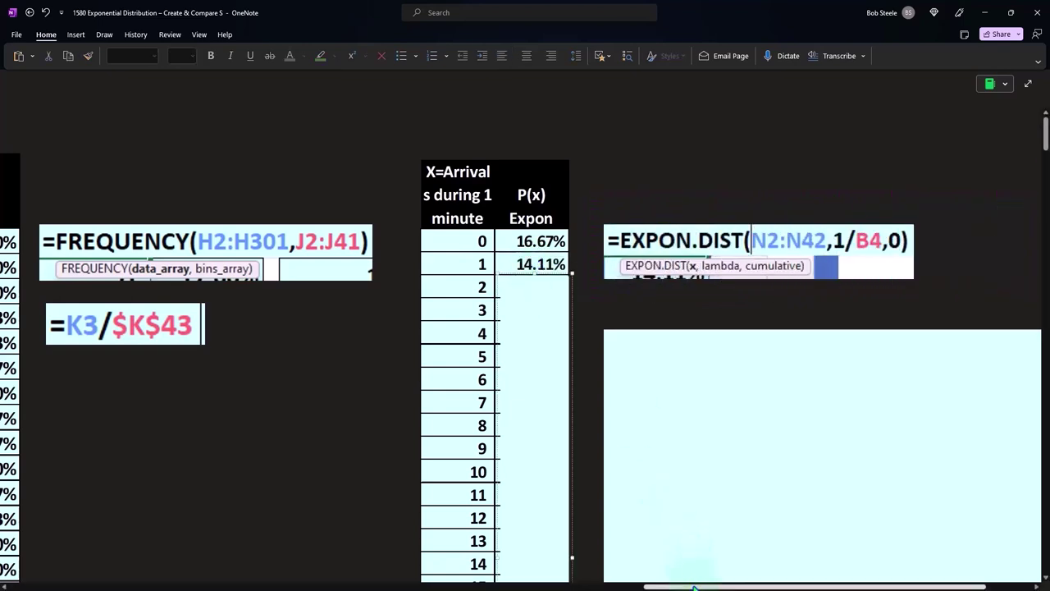
- Calculate .1411*300 in Calculator to compare the expected count with bin 1's frequency, and move Calculator off the page
{"action": "left_click_drag", "start_coordinate": [693, 588], "coordinate": [589, 587]}
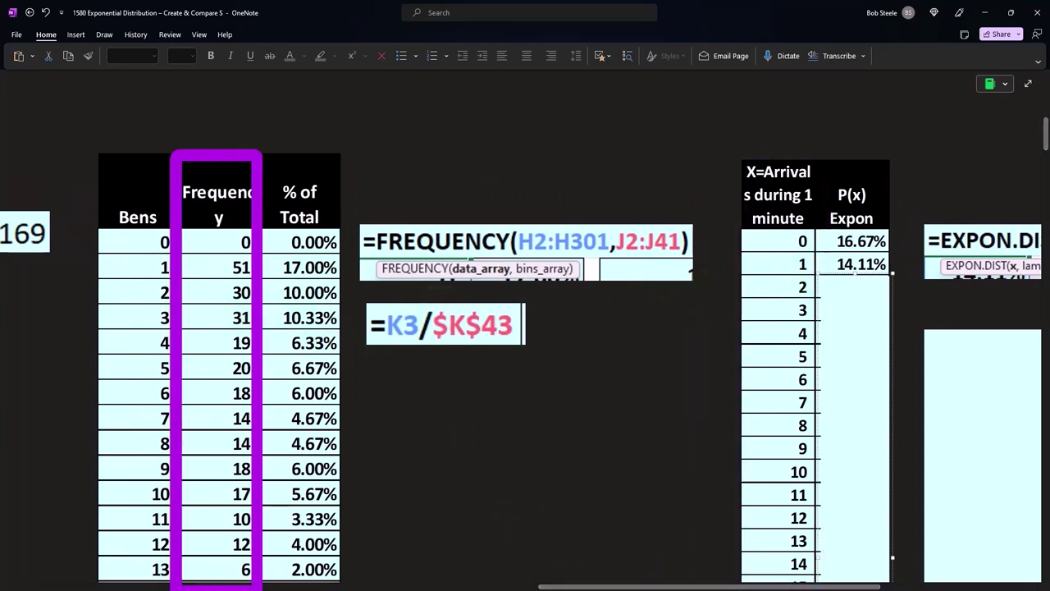
{"action": "key", "text": "alt+Tab"}
{"action": "left_click_drag", "start_coordinate": [799, 256], "coordinate": [581, 226]}
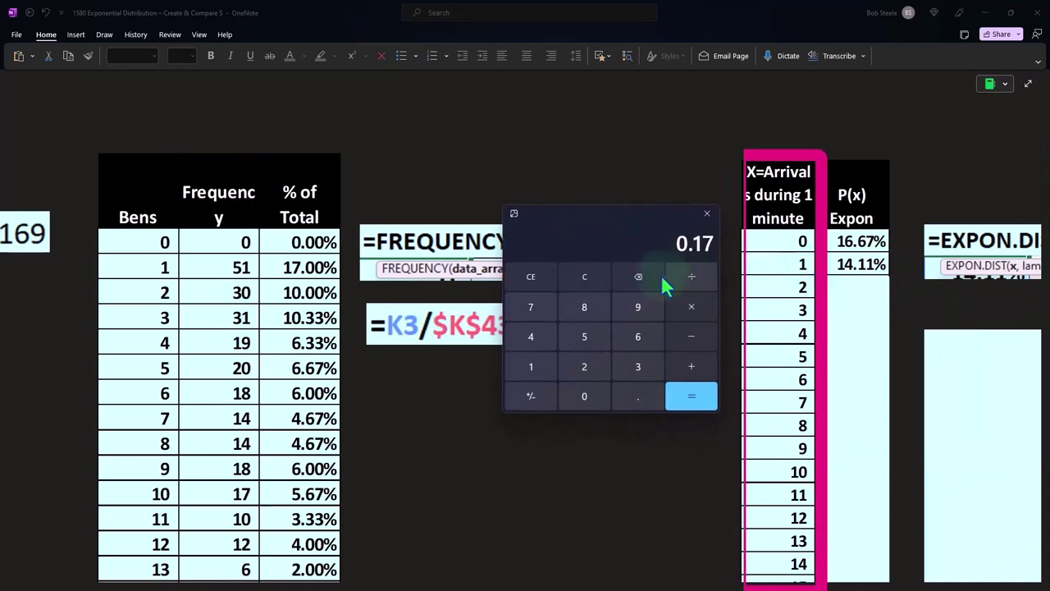
{"action": "left_click", "coordinate": [584, 277]}
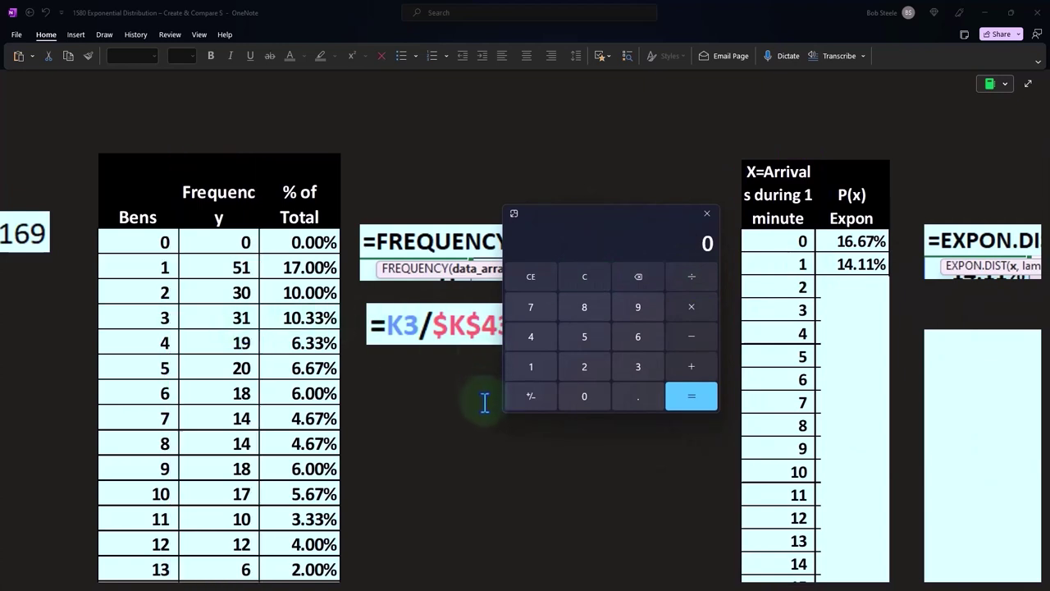
{"action": "type", "text": "300"}
{"action": "key", "text": "Escape"}
{"action": "type", "text": ".1411*300"}
{"action": "key", "text": "Return"}
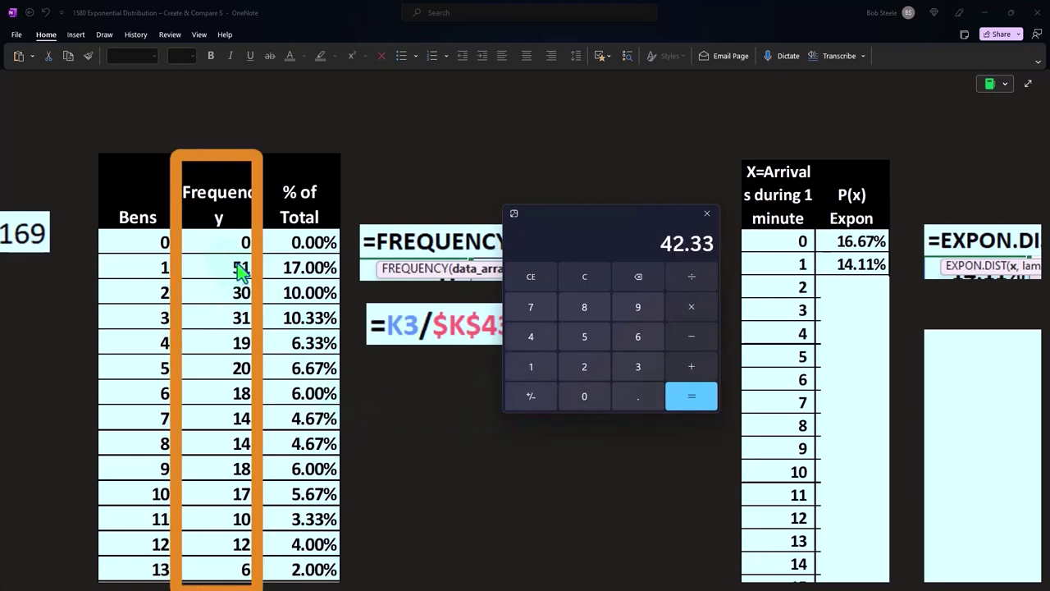
{"action": "left_click_drag", "start_coordinate": [605, 218], "coordinate": [1049, 216]}
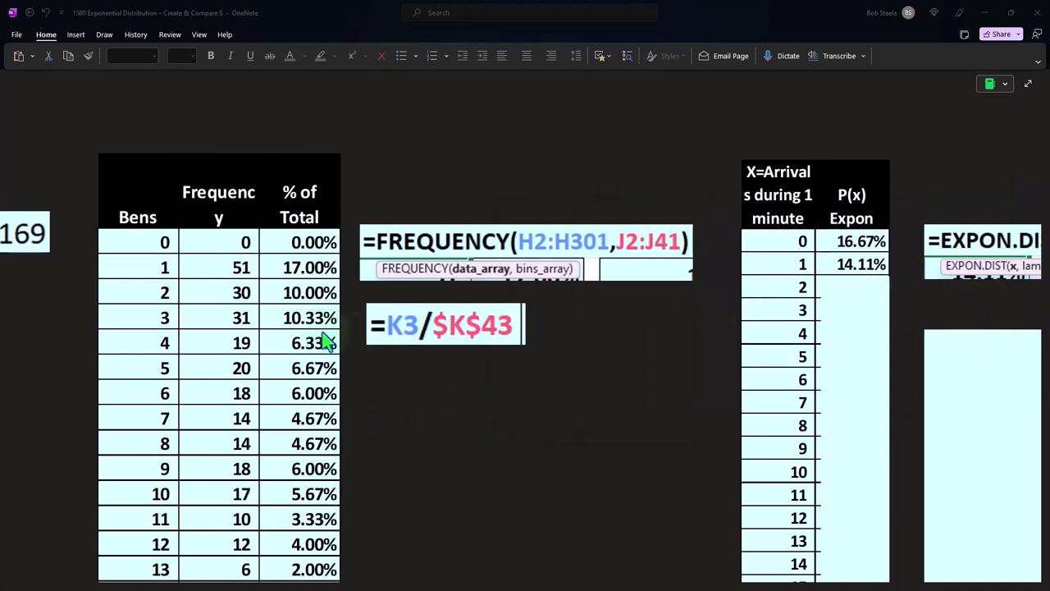
- Uncover the rest of the P(x) Expon column and the Inter Arrival Times histogram beside it
{"action": "left_click", "coordinate": [857, 314]}
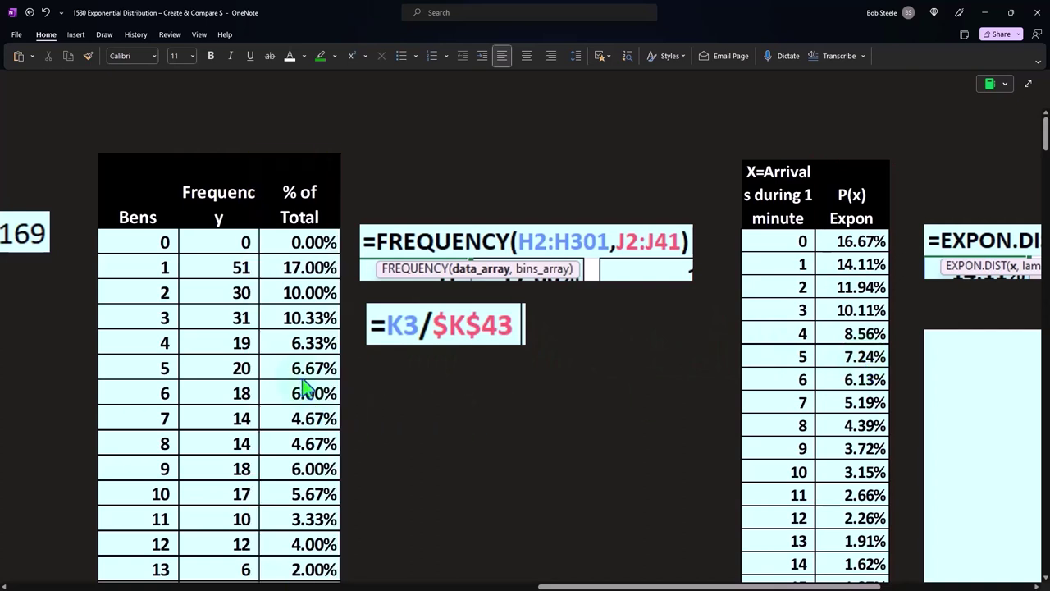
{"action": "left_click_drag", "start_coordinate": [738, 585], "coordinate": [890, 584]}
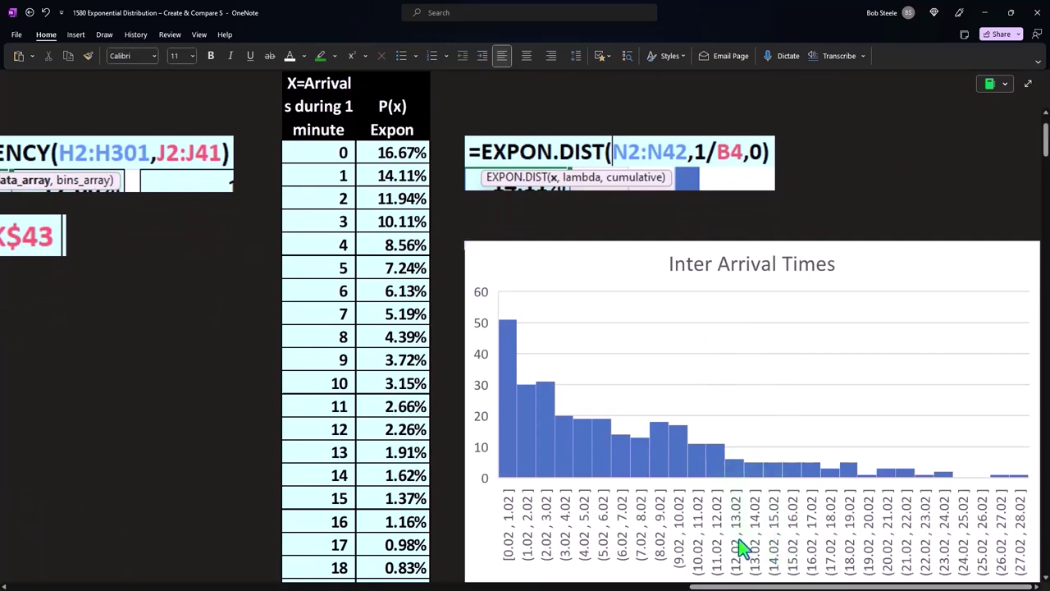
{"action": "left_click_drag", "start_coordinate": [742, 586], "coordinate": [551, 586]}
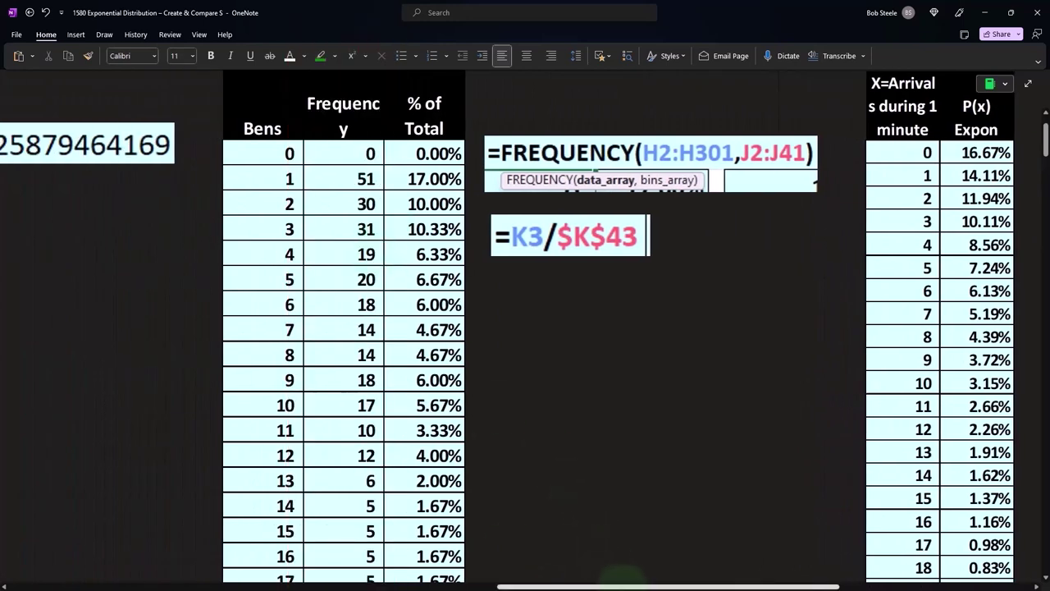
{"action": "left_click_drag", "start_coordinate": [624, 586], "coordinate": [812, 586]}
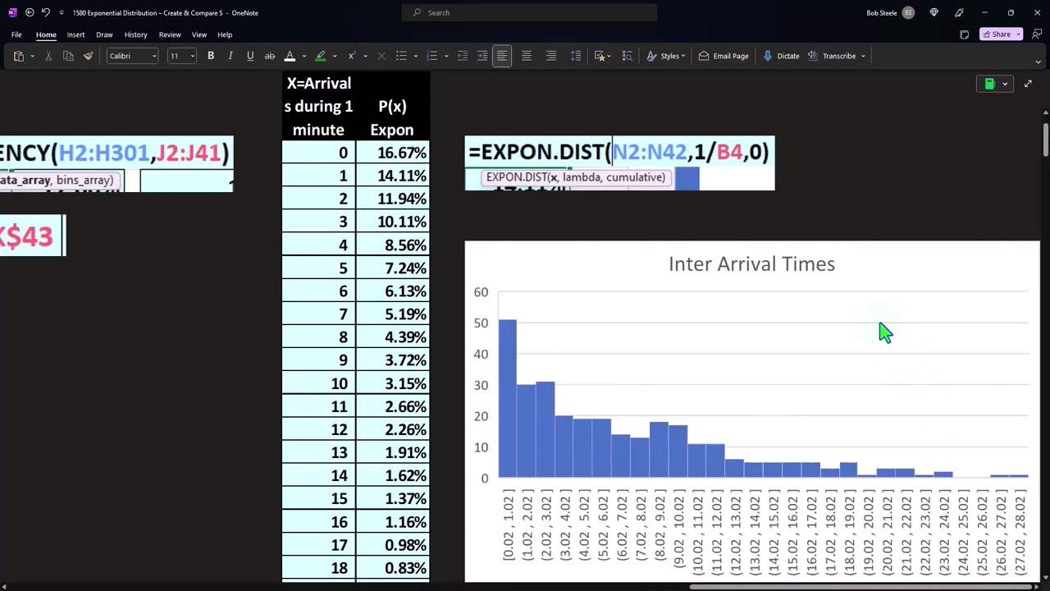
- Delete the cover hiding the P(x) Expon versus % of Total comparison chart below the Frequency chart
{"action": "scroll", "coordinate": [882, 332], "scroll_direction": "down", "scroll_amount": 5}
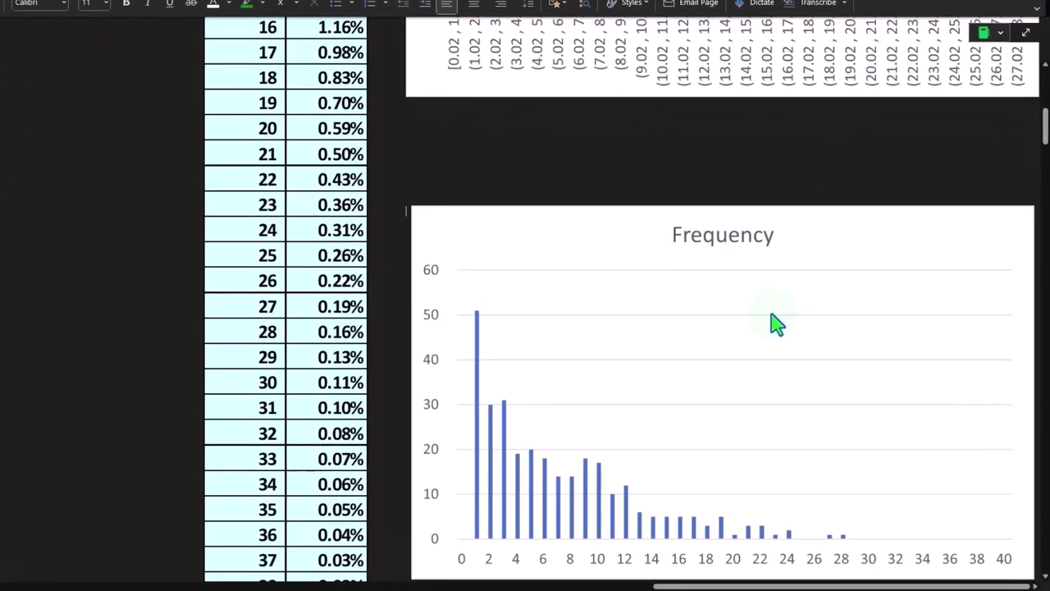
{"action": "scroll", "coordinate": [775, 320], "scroll_direction": "down", "scroll_amount": 1}
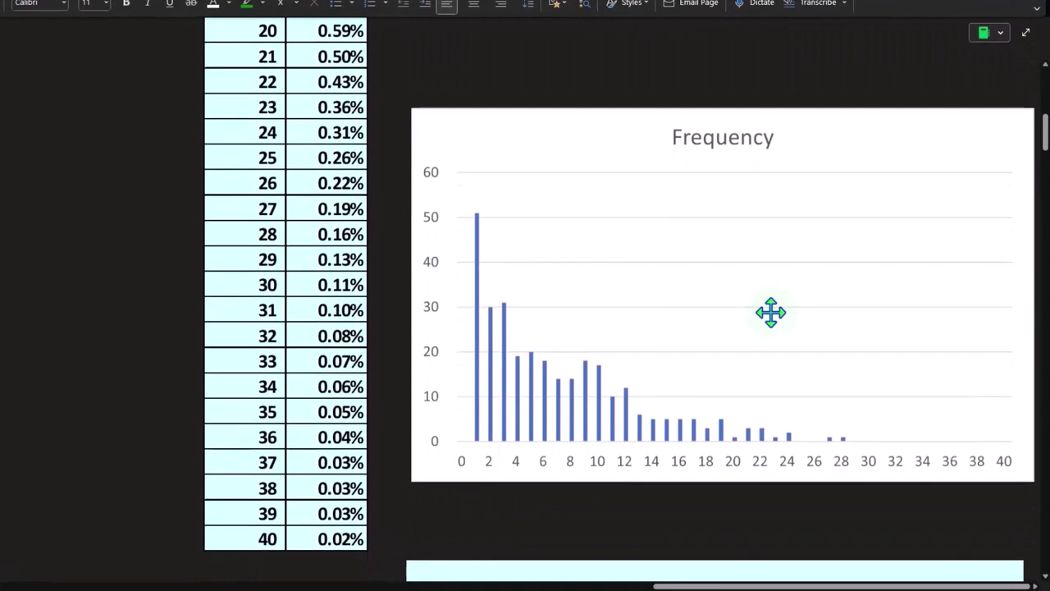
{"action": "scroll", "coordinate": [771, 312], "scroll_direction": "up", "scroll_amount": 3}
{"action": "scroll", "coordinate": [771, 314], "scroll_direction": "down", "scroll_amount": 1}
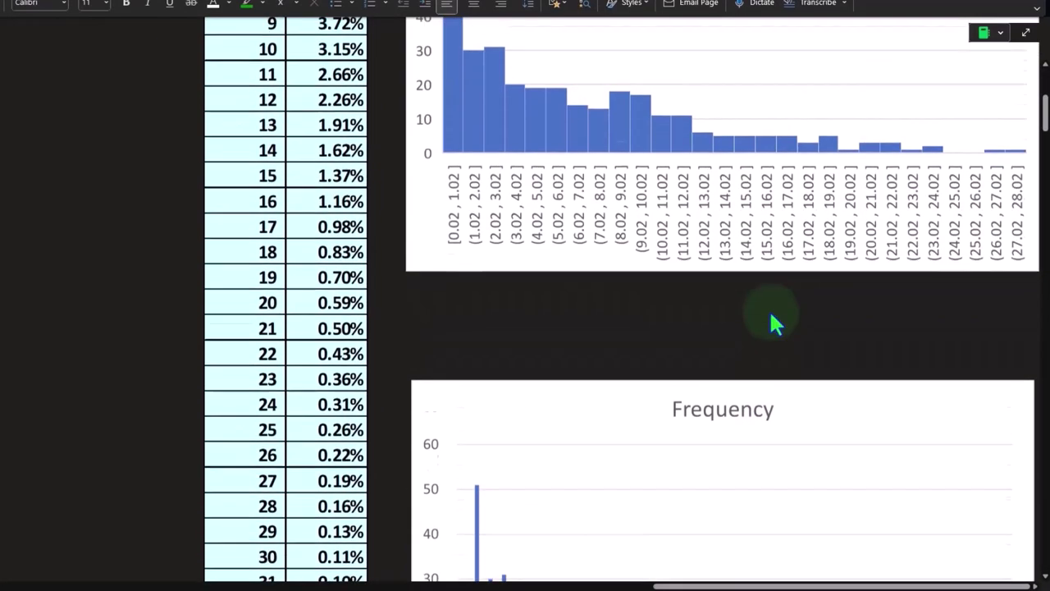
{"action": "scroll", "coordinate": [772, 318], "scroll_direction": "down", "scroll_amount": 3}
{"action": "scroll", "coordinate": [772, 318], "scroll_direction": "down", "scroll_amount": 2}
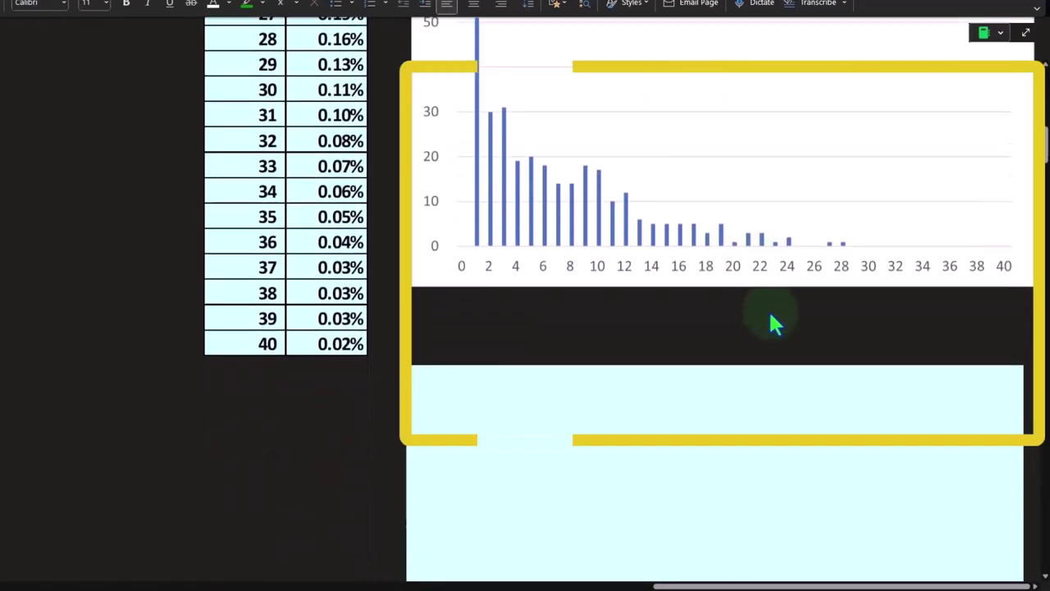
{"action": "scroll", "coordinate": [770, 315], "scroll_direction": "down", "scroll_amount": 1}
{"action": "left_click", "coordinate": [704, 341]}
{"action": "key", "text": "ctrl+v"}
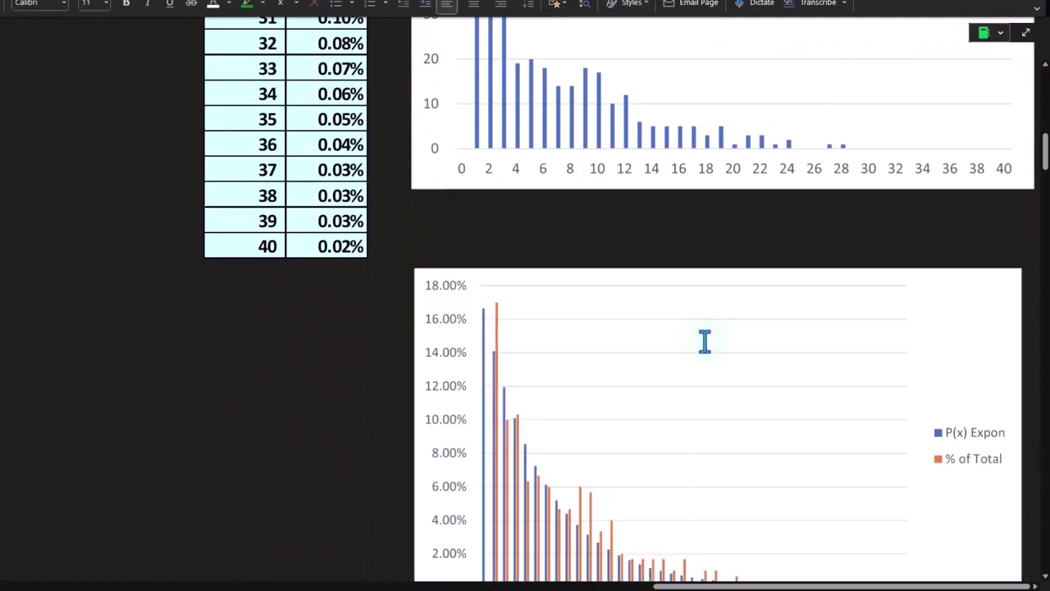
- Examine the P(x) Expon versus % of Total chart and compare it with the Frequency and Inter Arrival Times charts above
{"action": "scroll", "coordinate": [702, 337], "scroll_direction": "down", "scroll_amount": 2}
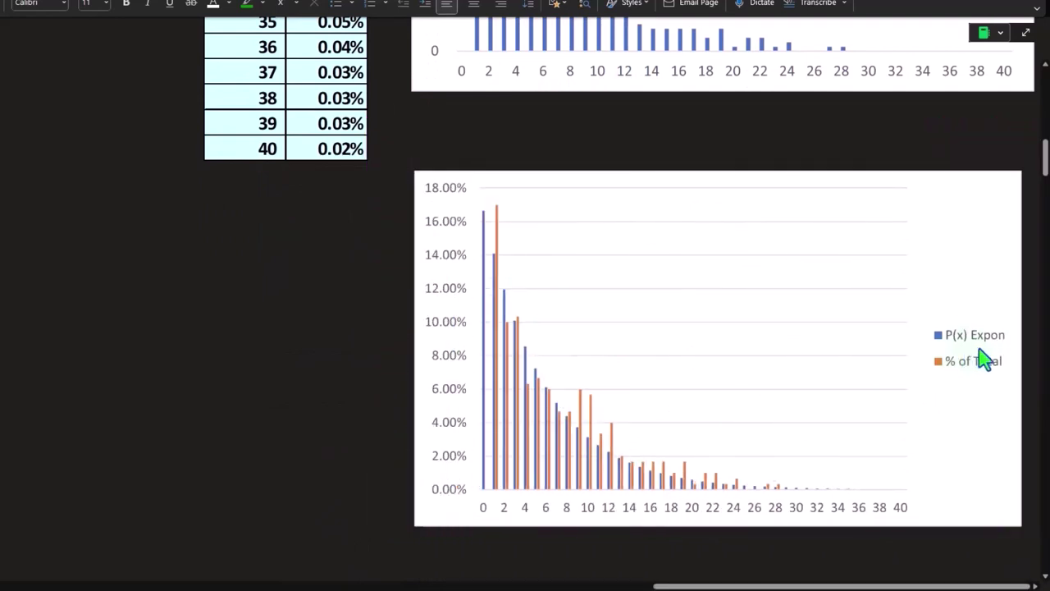
{"action": "scroll", "coordinate": [985, 360], "scroll_direction": "down", "scroll_amount": 2}
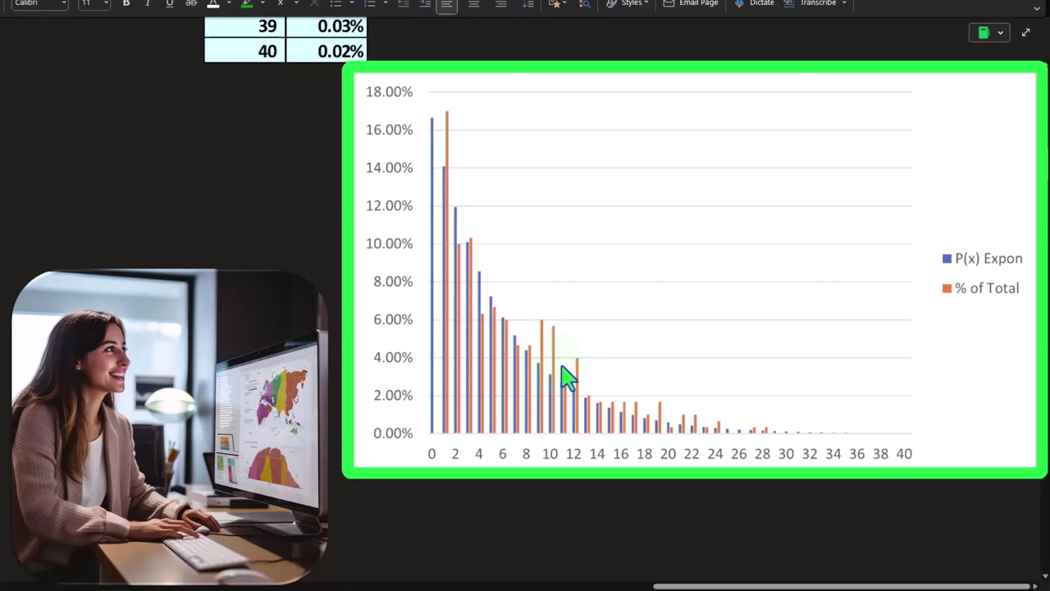
{"action": "scroll", "coordinate": [601, 345], "scroll_direction": "up", "scroll_amount": 8}
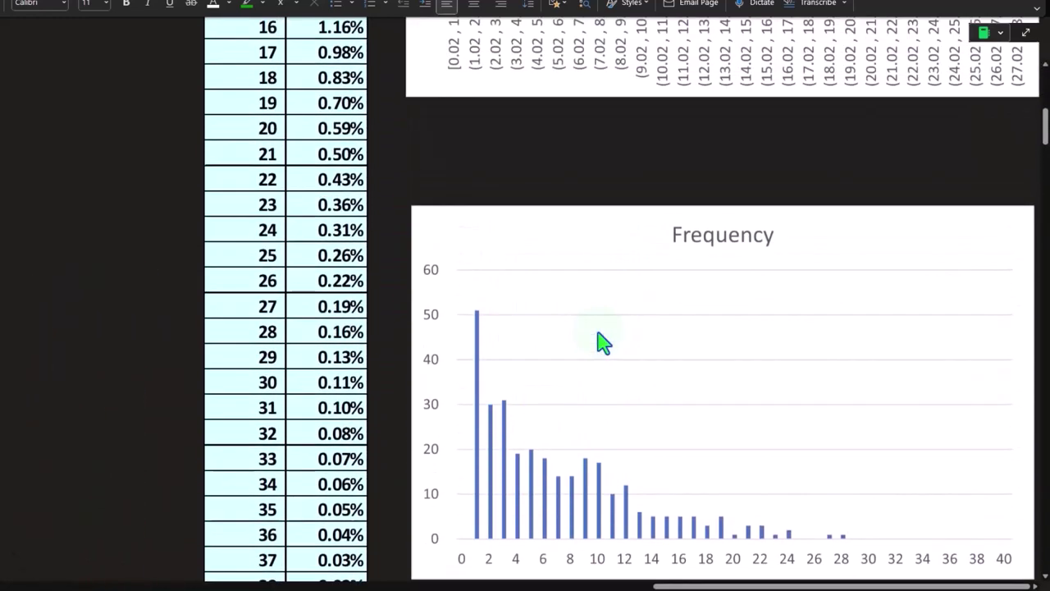
{"action": "scroll", "coordinate": [603, 343], "scroll_direction": "up", "scroll_amount": 5}
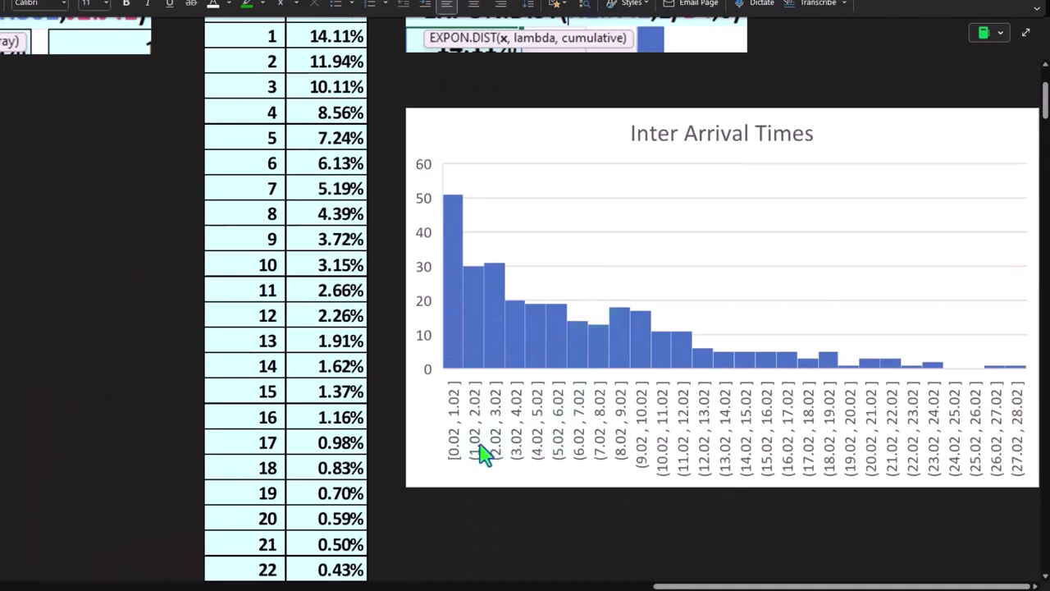
{"action": "scroll", "coordinate": [484, 456], "scroll_direction": "up", "scroll_amount": 1}
{"action": "scroll", "coordinate": [484, 455], "scroll_direction": "down", "scroll_amount": 1}
{"action": "scroll", "coordinate": [638, 328], "scroll_direction": "up", "scroll_amount": 3}
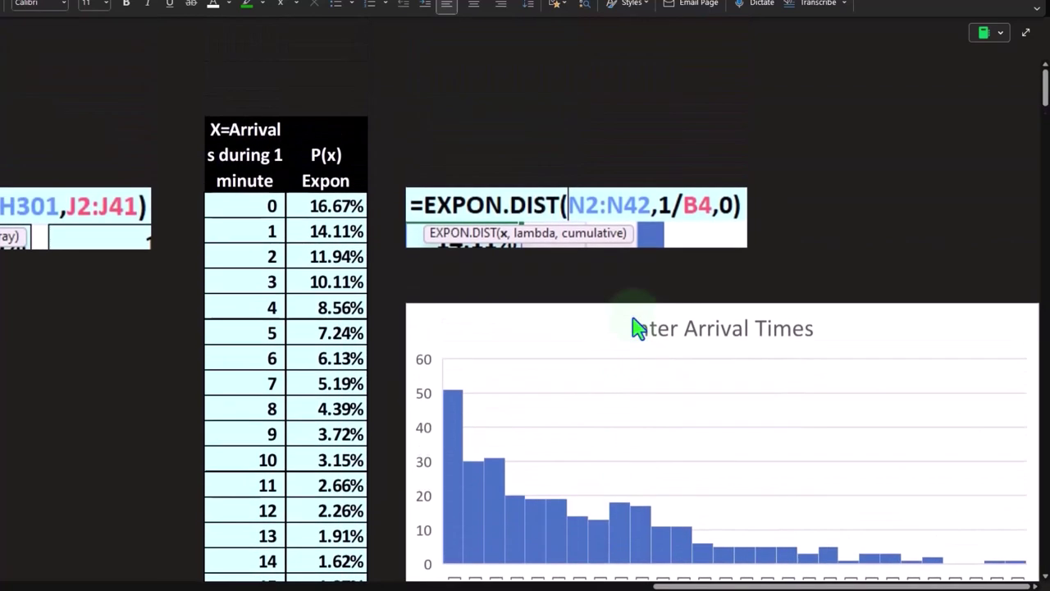